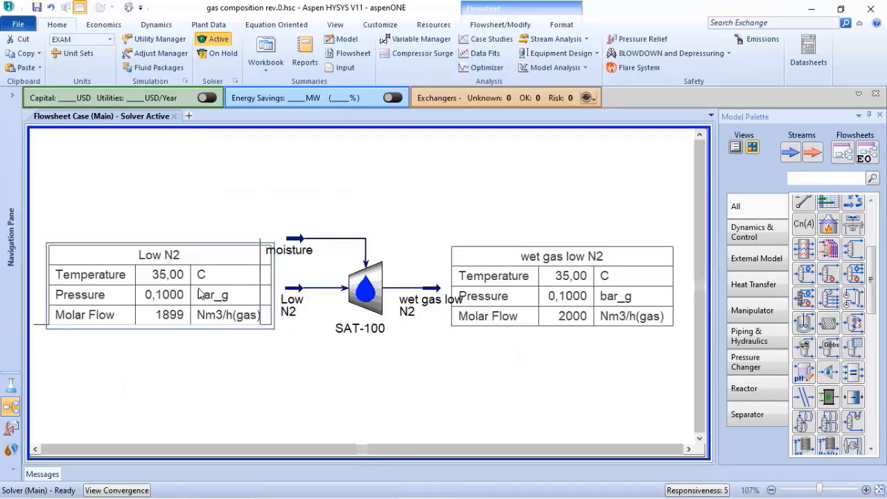
Shift the Low N2 stream table left and the wet gas low N2 table right.
drag(216, 298, 192, 293)
drag(523, 294, 518, 291)
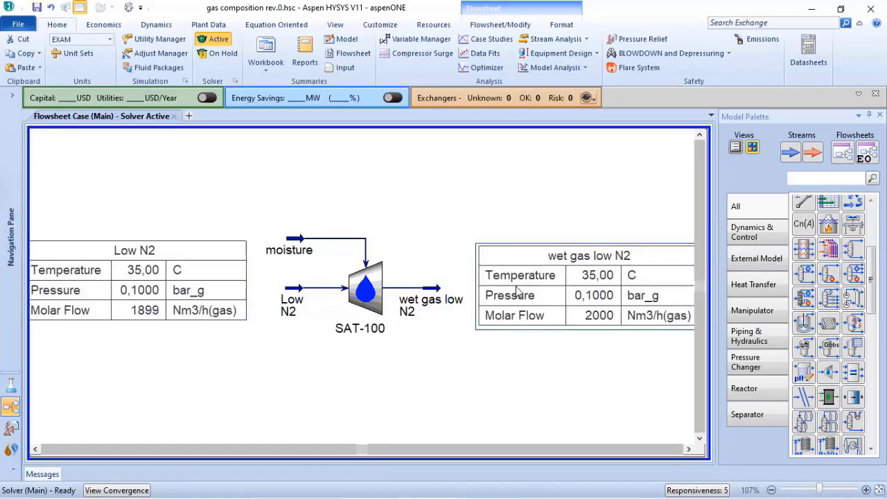
Cycle the flowsheet unit set through Field and SI, ending on EuroSI.
click(109, 40)
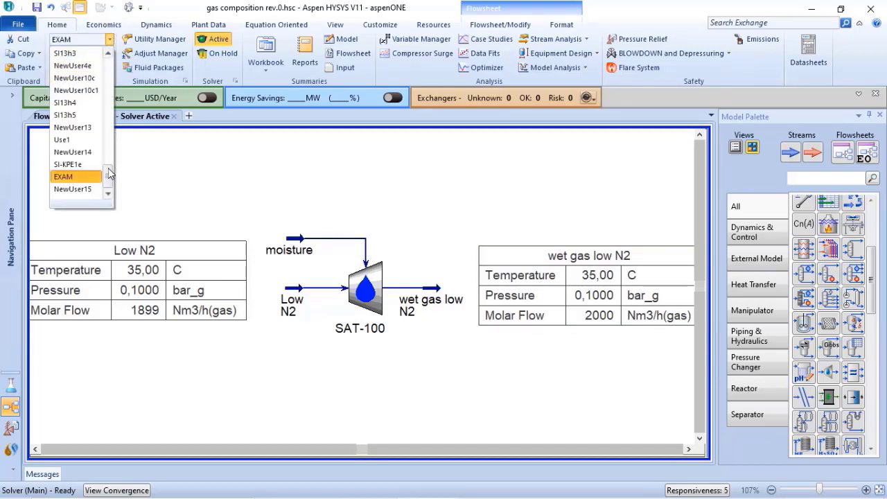
drag(108, 175, 110, 61)
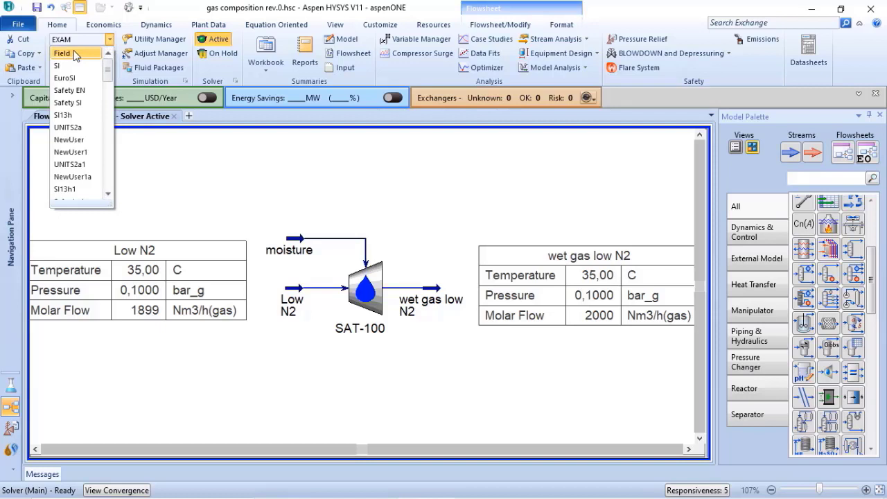
click(69, 54)
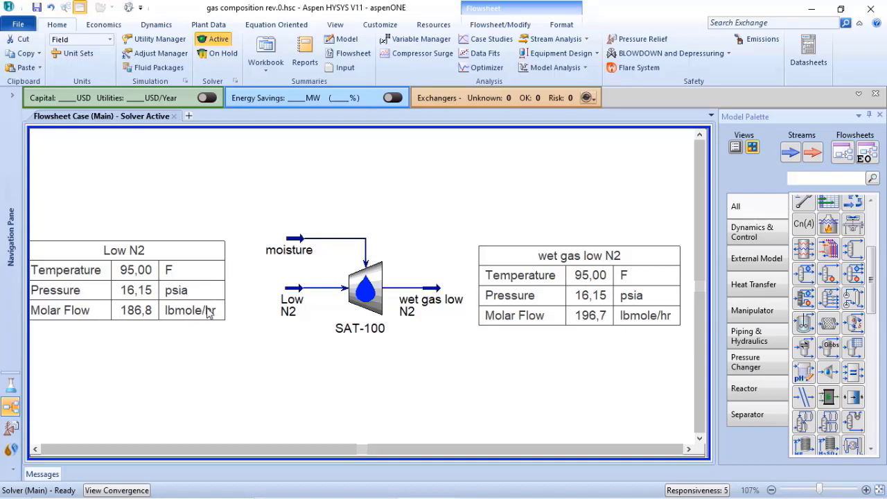
click(109, 40)
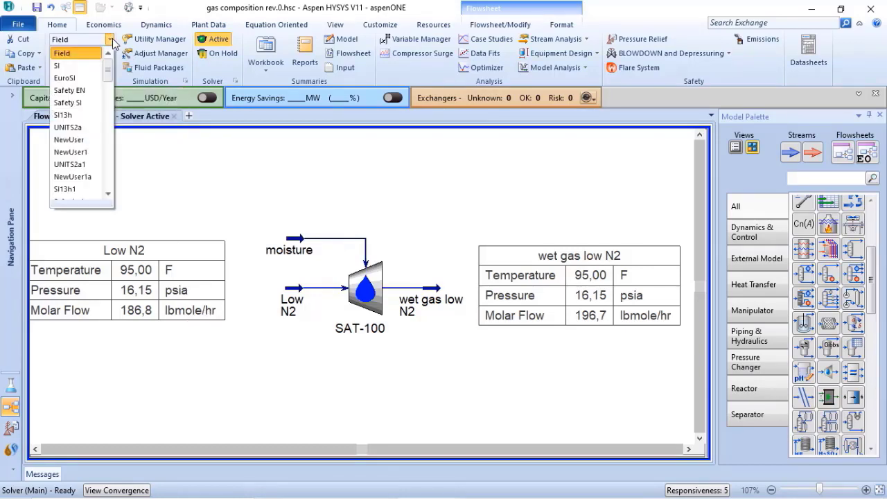
click(70, 66)
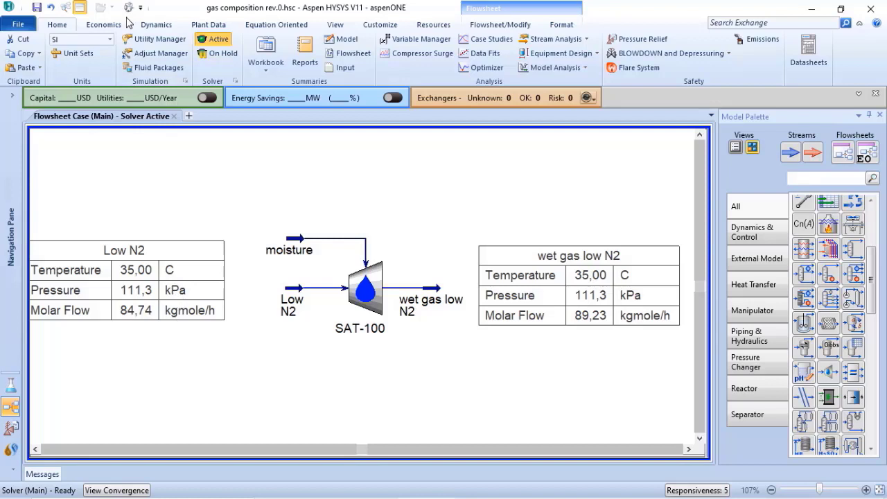
click(108, 41)
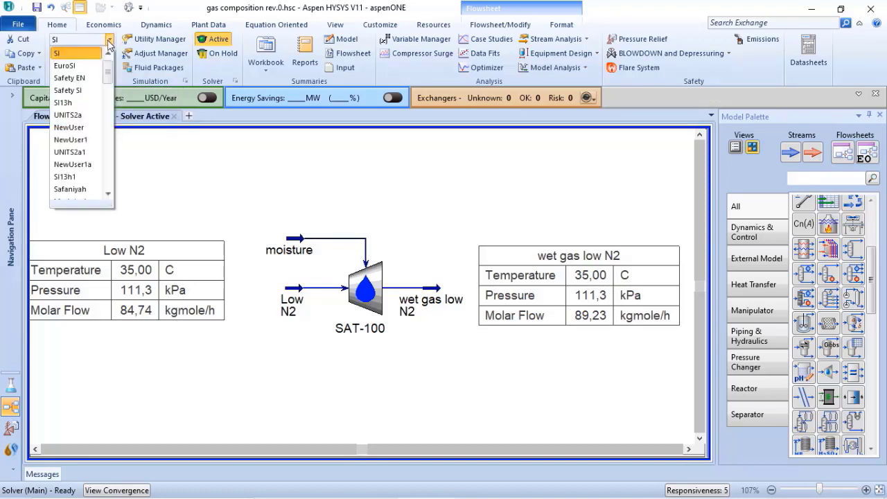
click(82, 66)
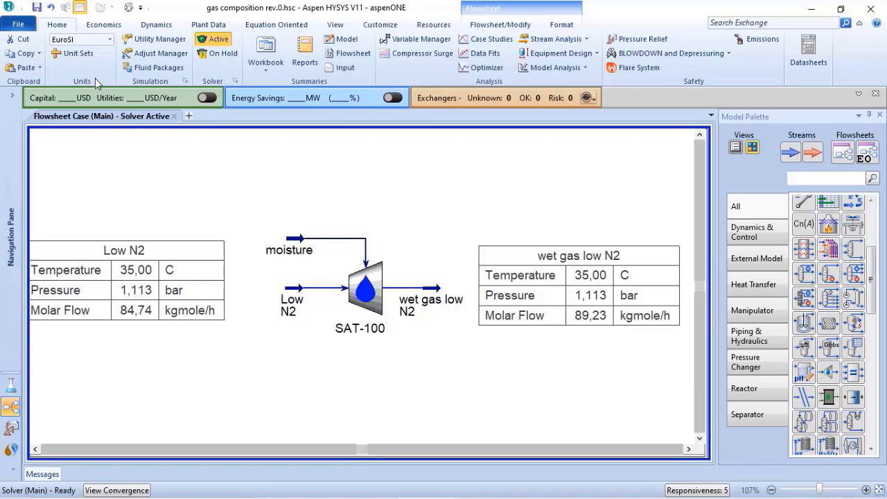
Try the Safety EN unit set, then settle on Safety SI.
click(108, 40)
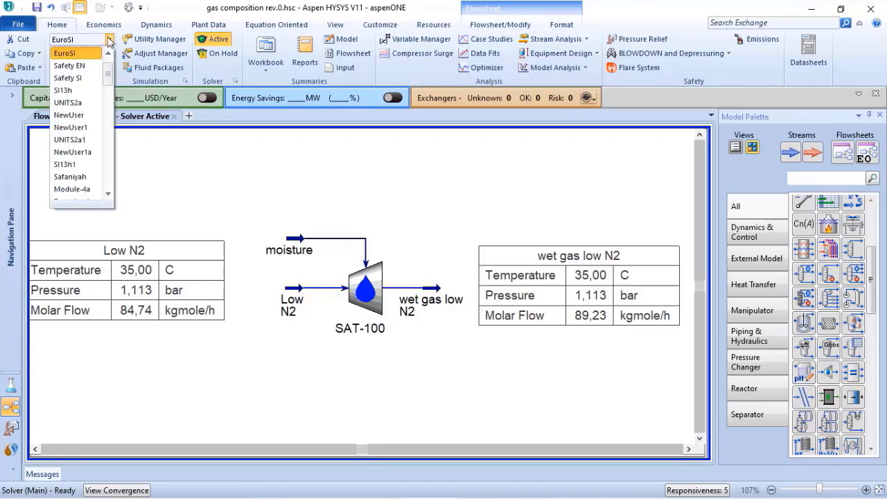
click(78, 66)
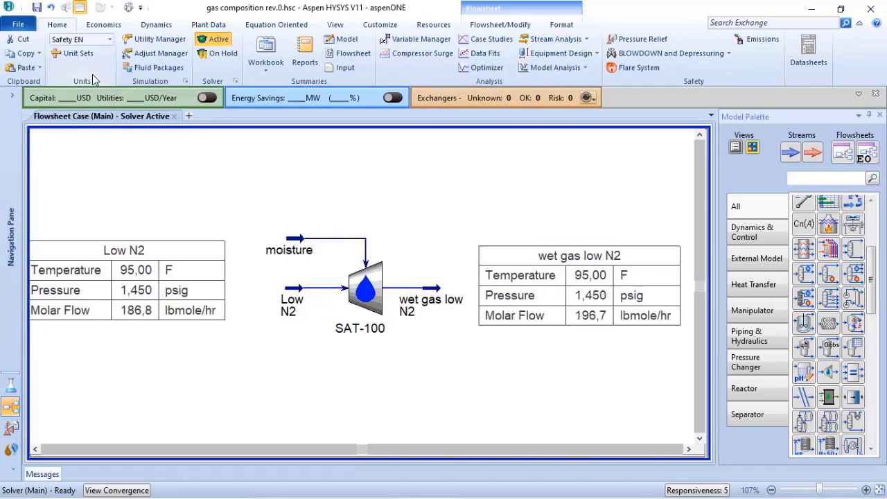
click(109, 40)
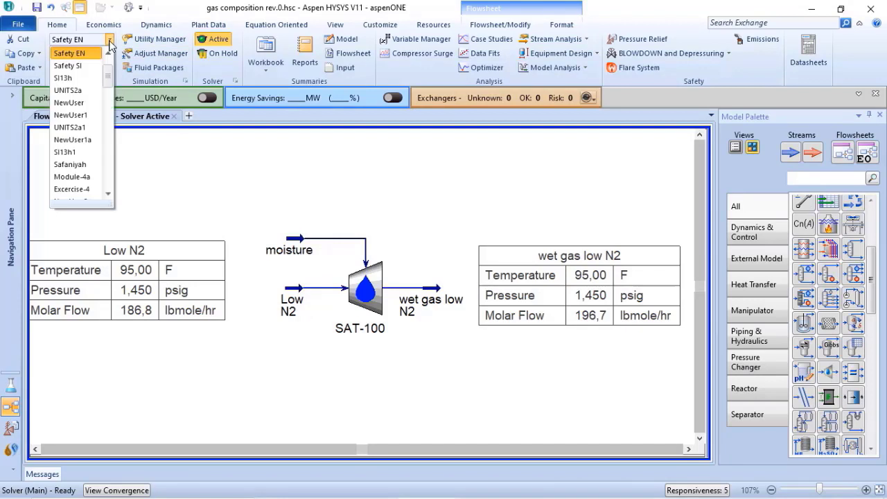
click(81, 71)
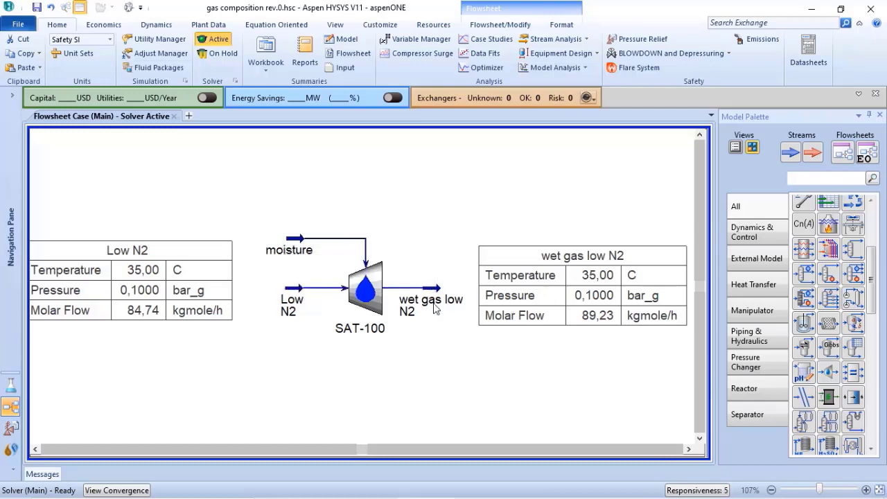
Enter a Low N2 stream pressure of 1 kg/cm2_g in its worksheet.
double_click(293, 294)
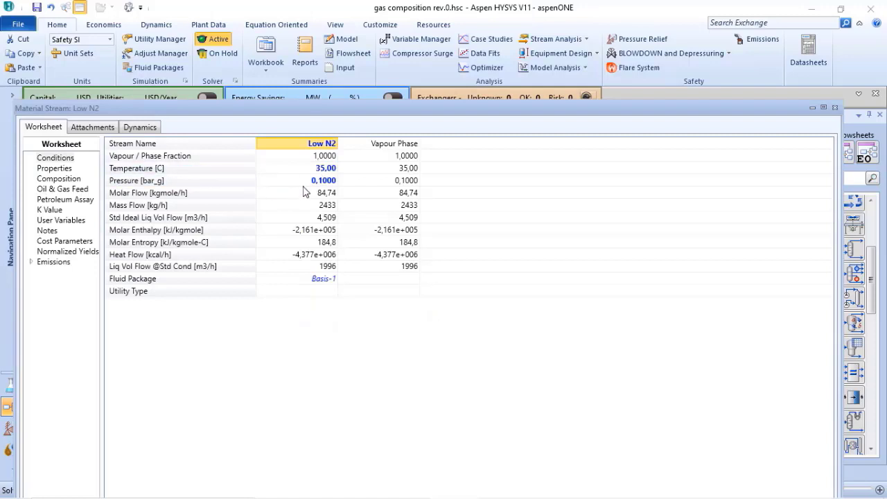
click(315, 181)
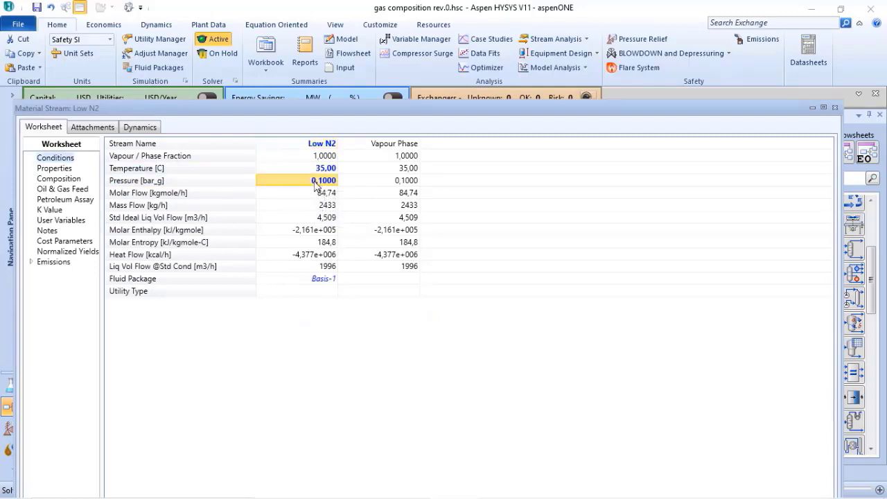
text(1)
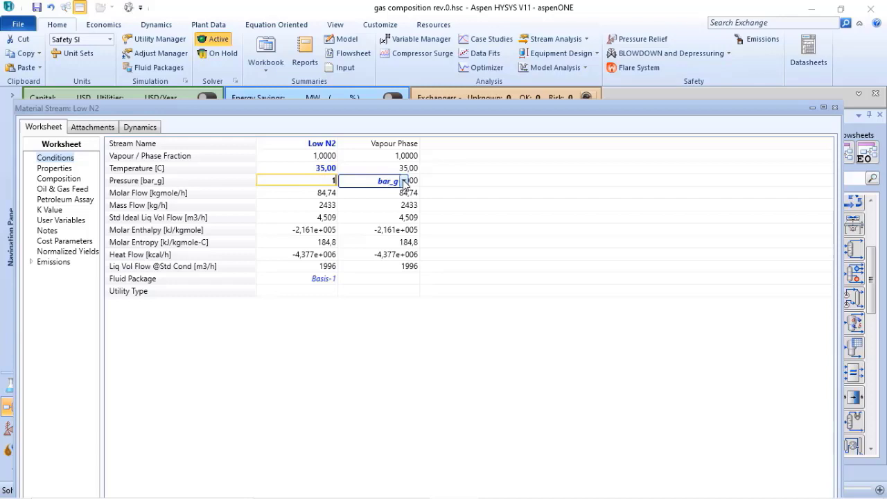
click(403, 181)
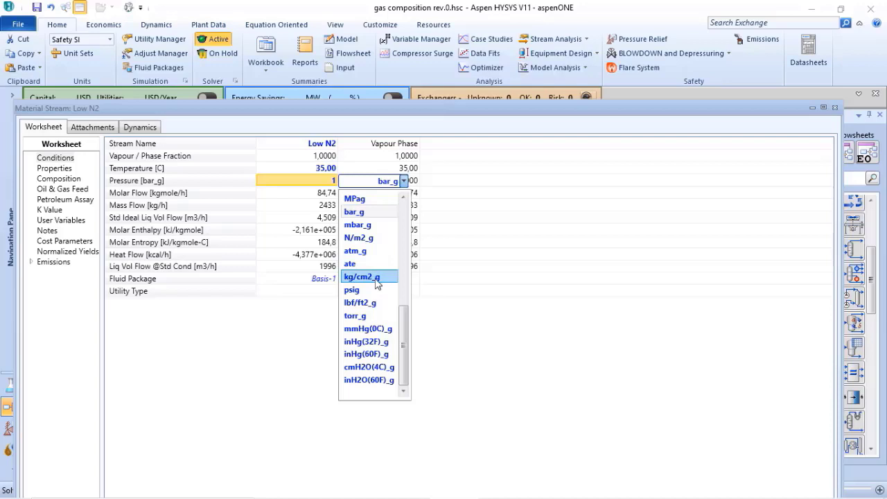
click(377, 279)
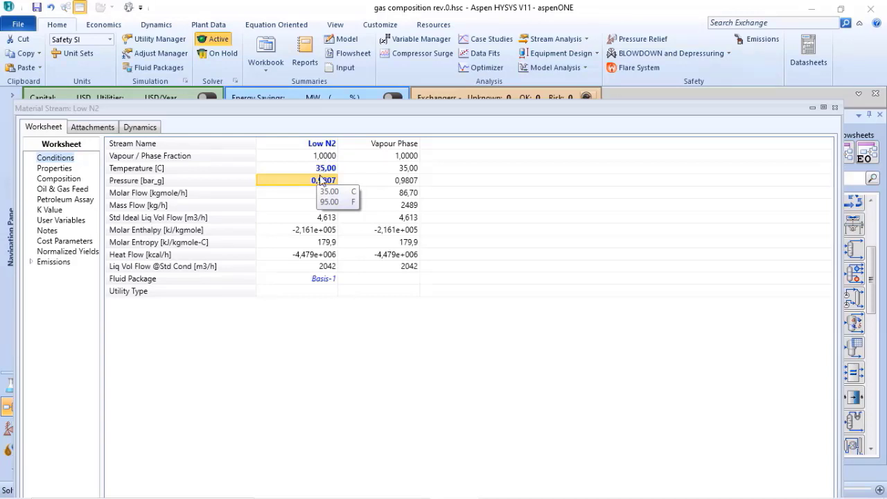
Rename the custom unit set to LINDE in the unit preferences.
click(67, 55)
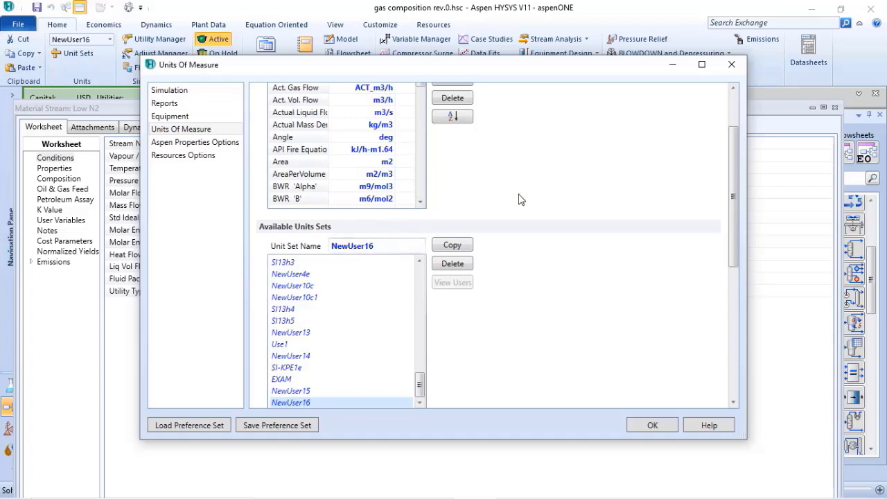
scroll(521, 199, up, 2)
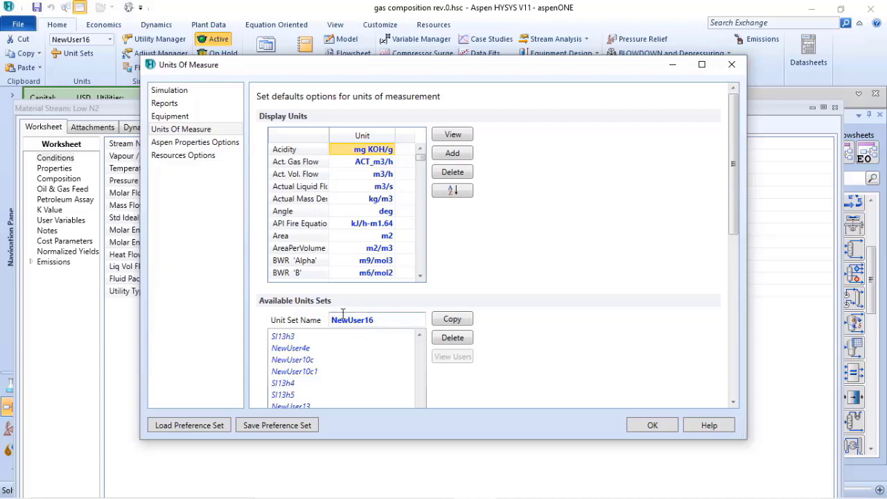
double_click(377, 319)
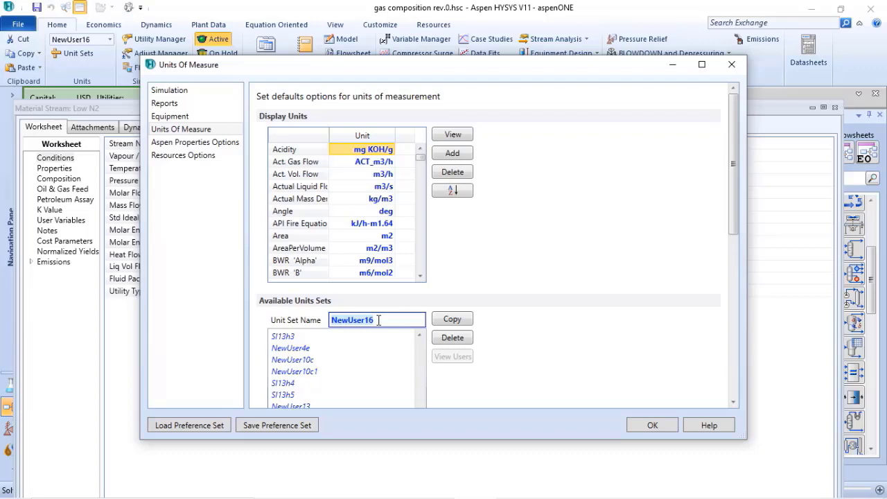
text(LINDE)
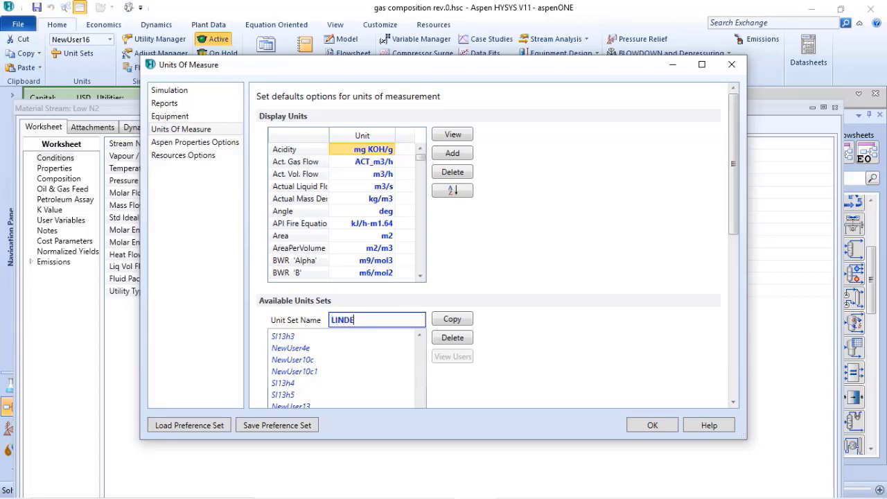
key(Return)
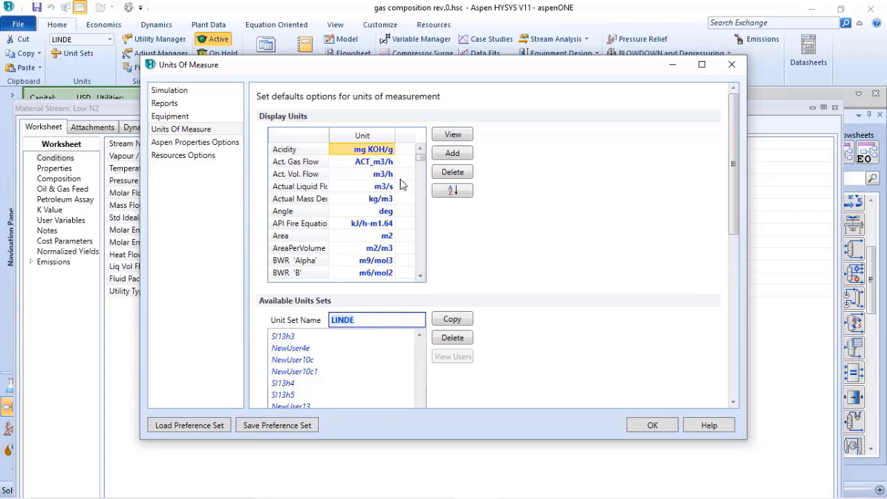
Set LINDE pressure to kg/cm2_g and temperature to K, and apply.
scroll(395, 187, down, 5)
scroll(395, 187, down, 3)
scroll(388, 194, down, 4)
scroll(381, 201, down, 2)
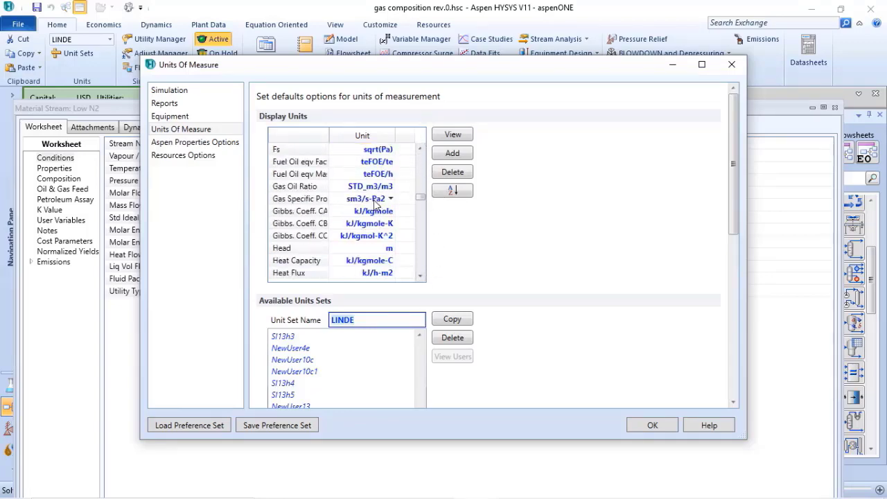
scroll(375, 207, down, 5)
scroll(375, 206, down, 4)
scroll(375, 206, down, 4)
scroll(374, 207, down, 3)
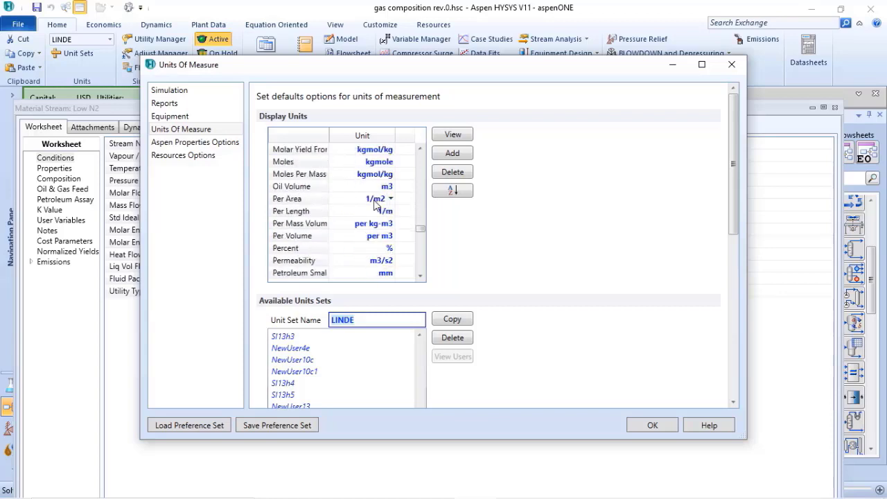
scroll(375, 207, down, 3)
click(390, 212)
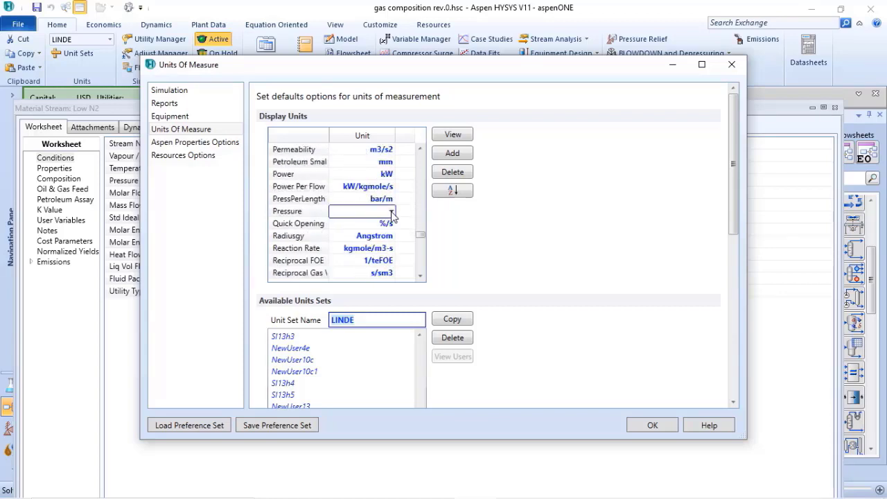
click(371, 307)
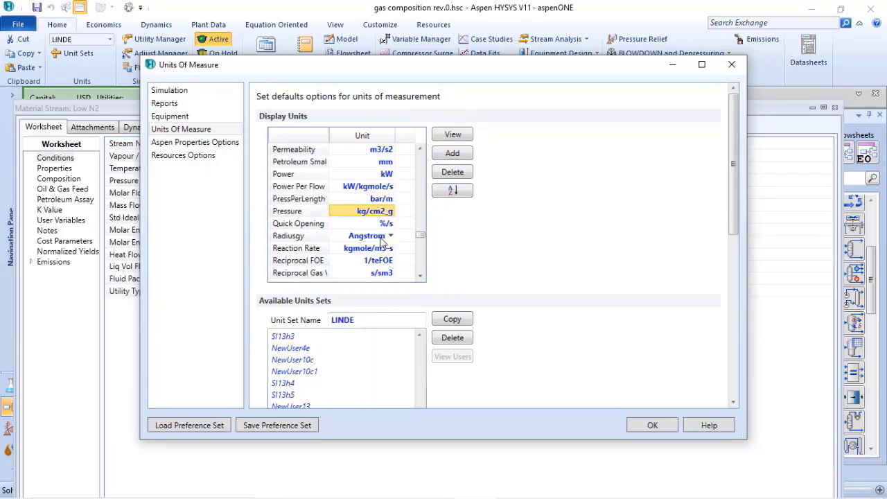
scroll(383, 242, down, 3)
scroll(383, 242, down, 3)
scroll(383, 242, down, 3)
scroll(383, 242, down, 2)
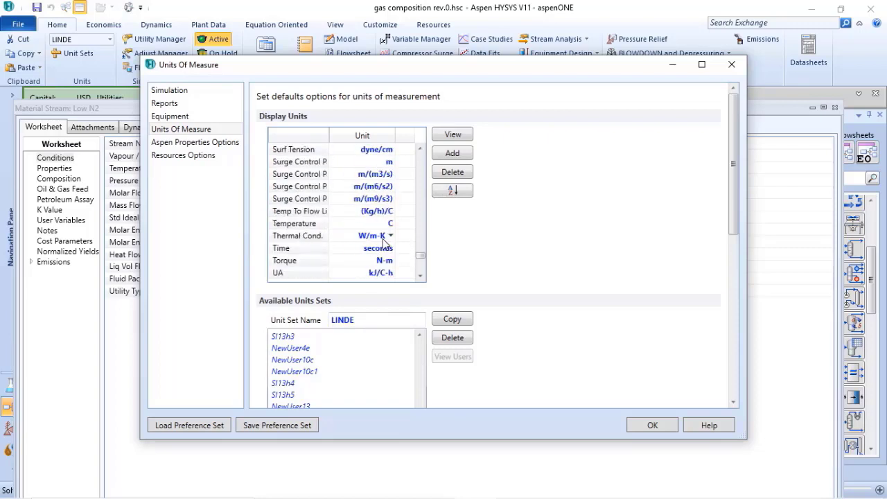
click(384, 223)
click(391, 223)
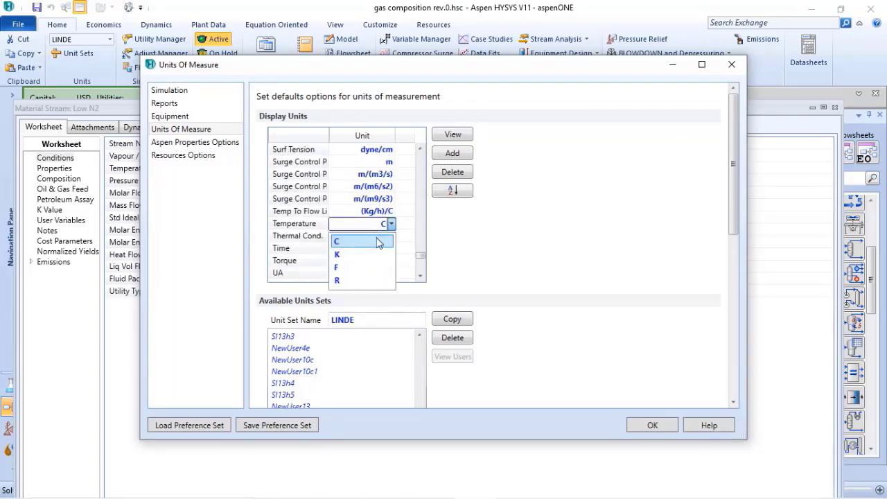
click(353, 256)
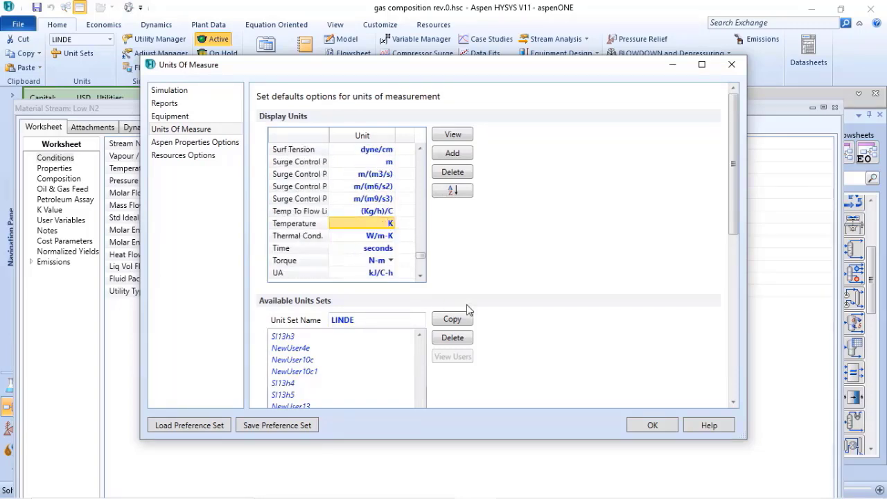
click(642, 425)
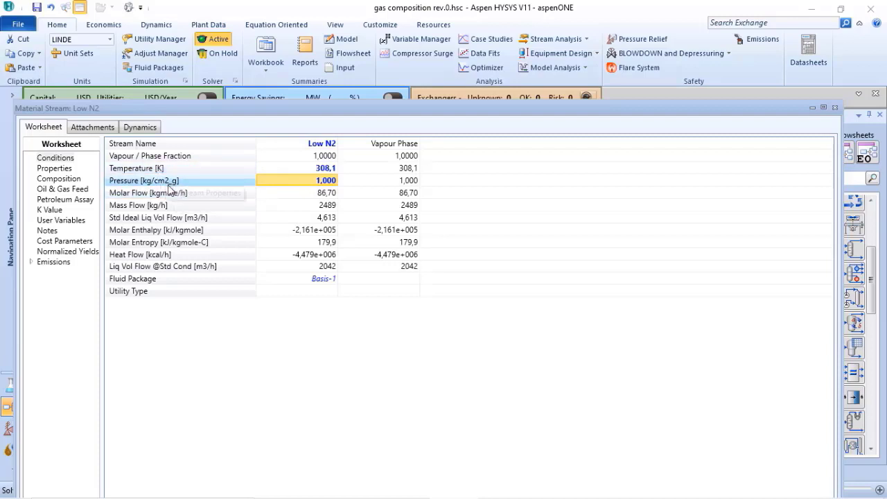
Change the Low N2 stream pressure to 2 kg/cm2_g.
click(321, 181)
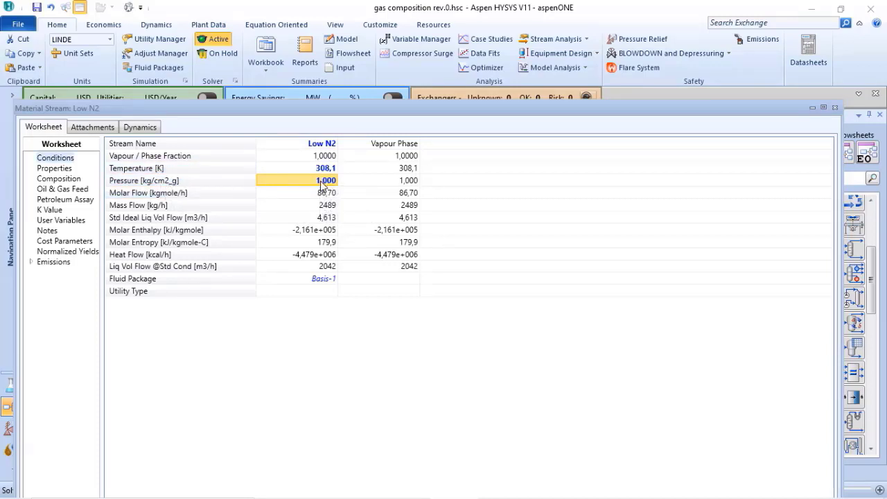
text(2)
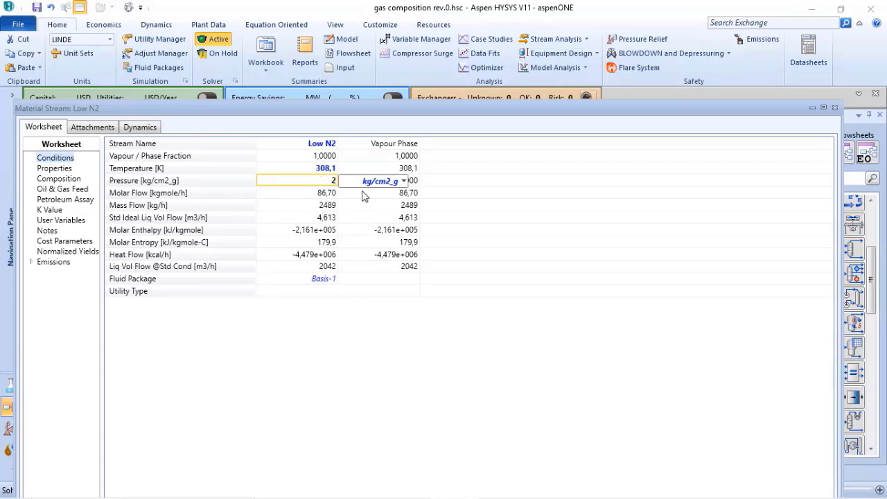
key(Return)
key(Up)
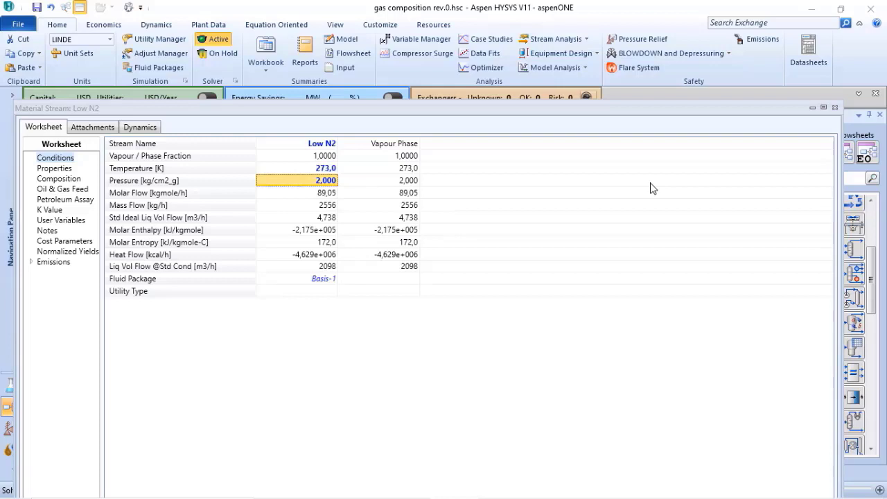
Close the Low N2 window and nudge its table right and down.
click(834, 108)
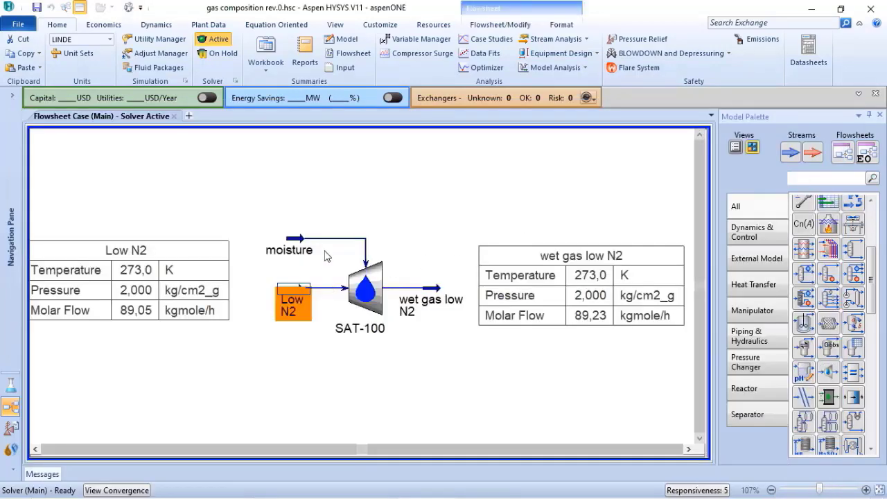
drag(202, 307, 220, 313)
click(465, 185)
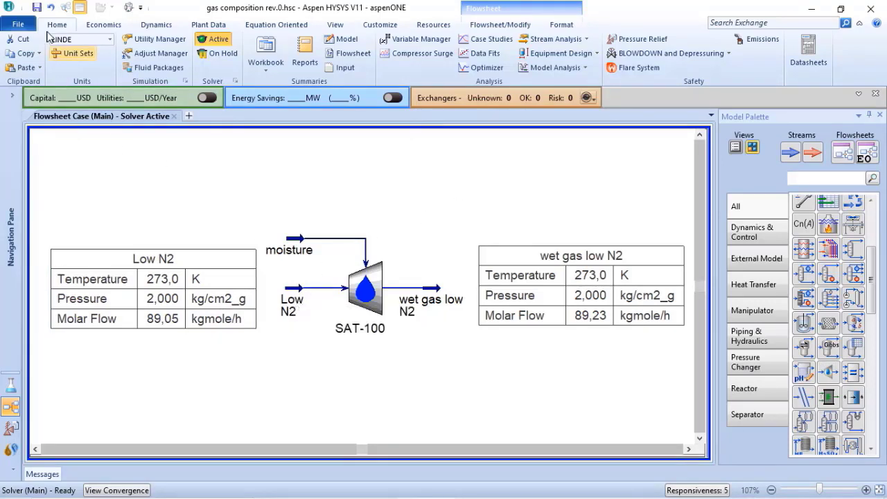
Copy the LINDE unit set and name the copy BAYER.
click(75, 54)
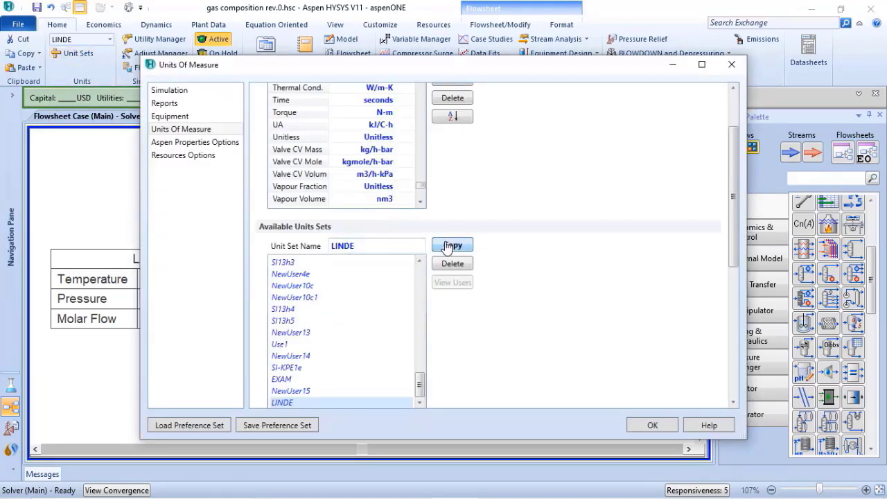
click(444, 244)
double_click(380, 229)
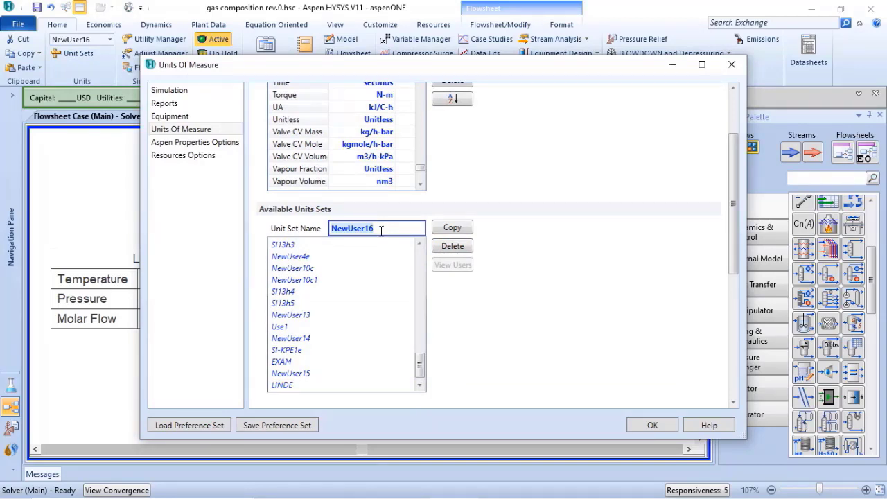
text(b)
text(r)
key(Return)
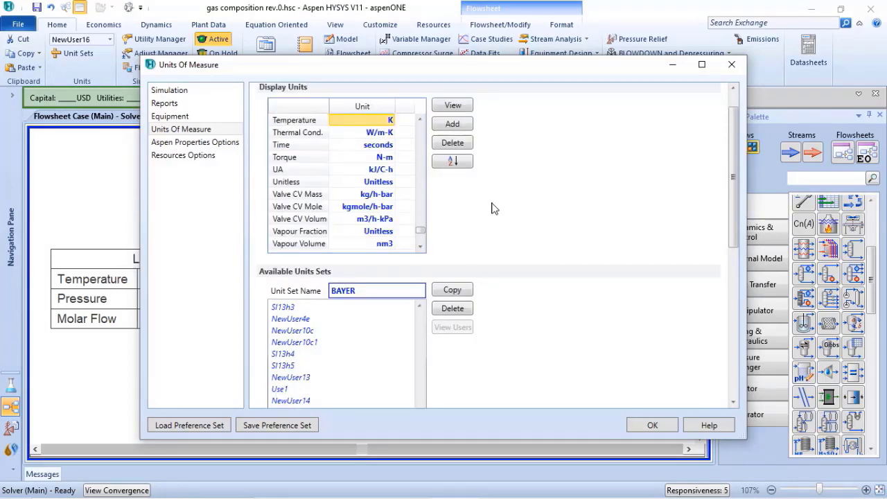
Set the BAYER mass unit to tonne.
scroll(392, 207, up, 3)
scroll(392, 206, up, 2)
scroll(392, 206, up, 5)
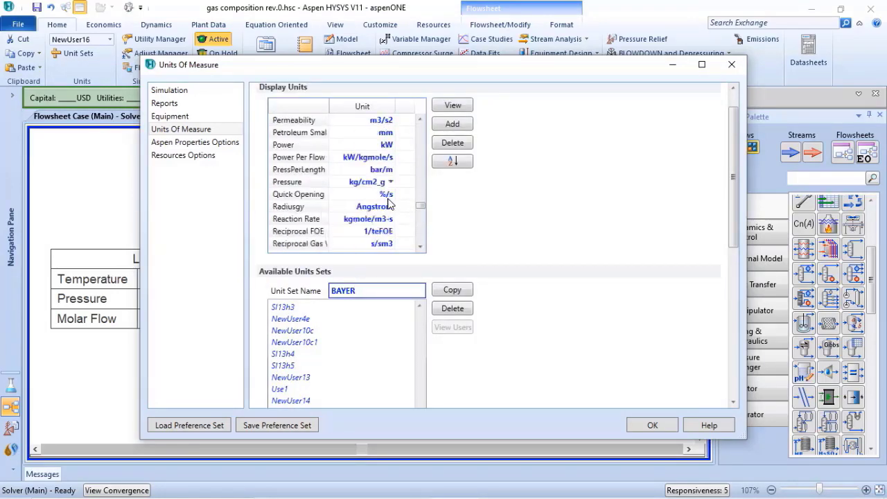
scroll(392, 207, up, 2)
scroll(390, 204, up, 6)
scroll(388, 201, up, 4)
scroll(389, 201, up, 1)
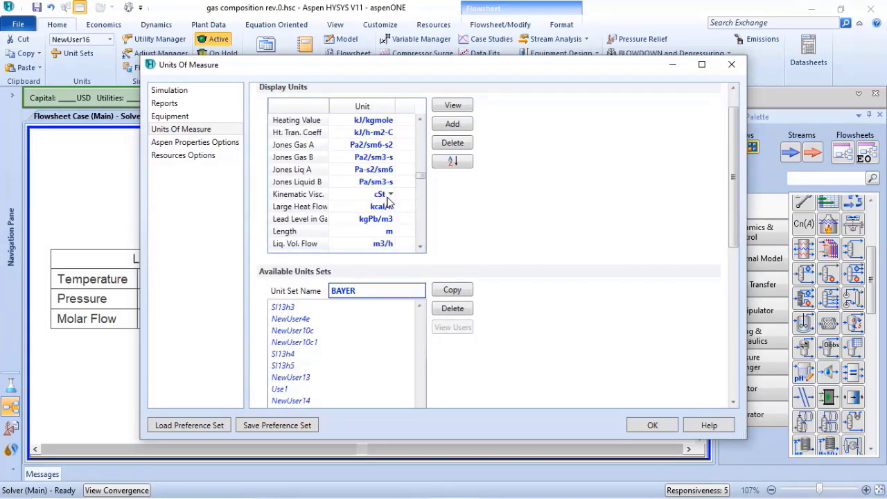
scroll(389, 200, down, 3)
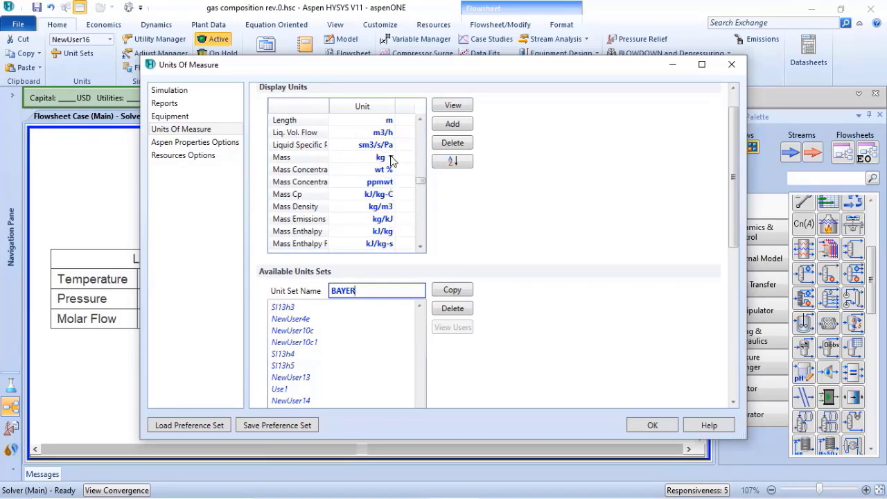
click(392, 159)
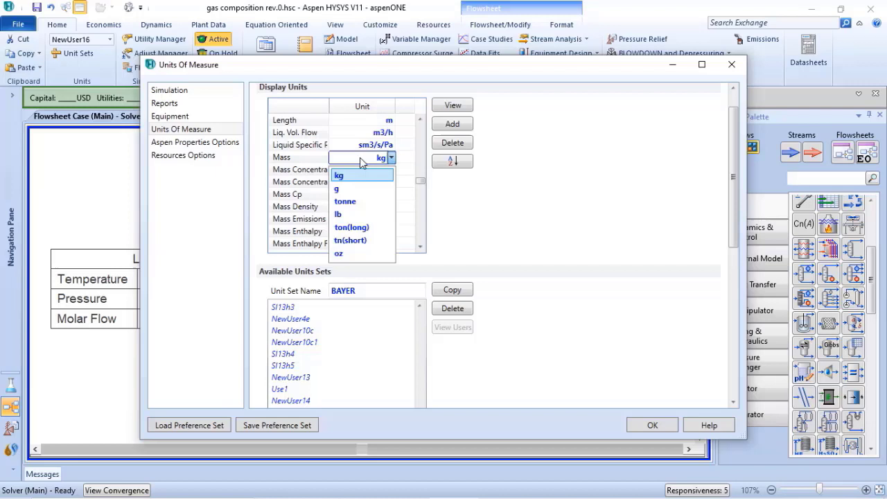
click(348, 202)
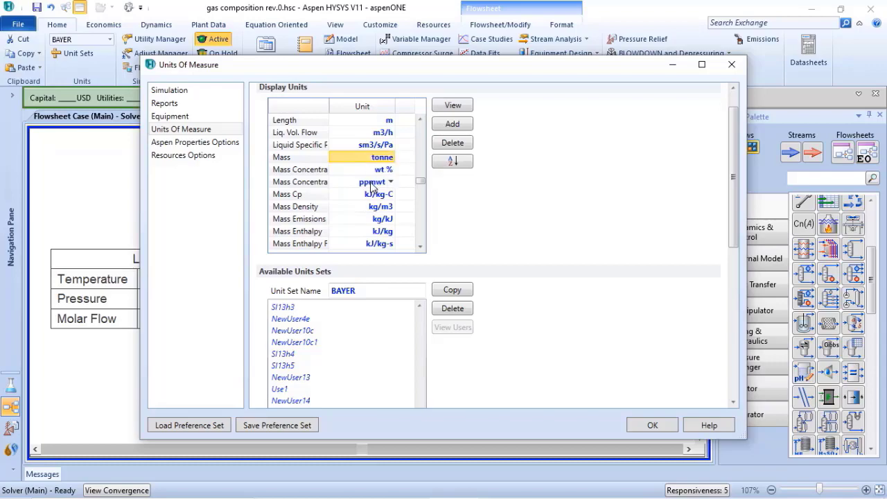